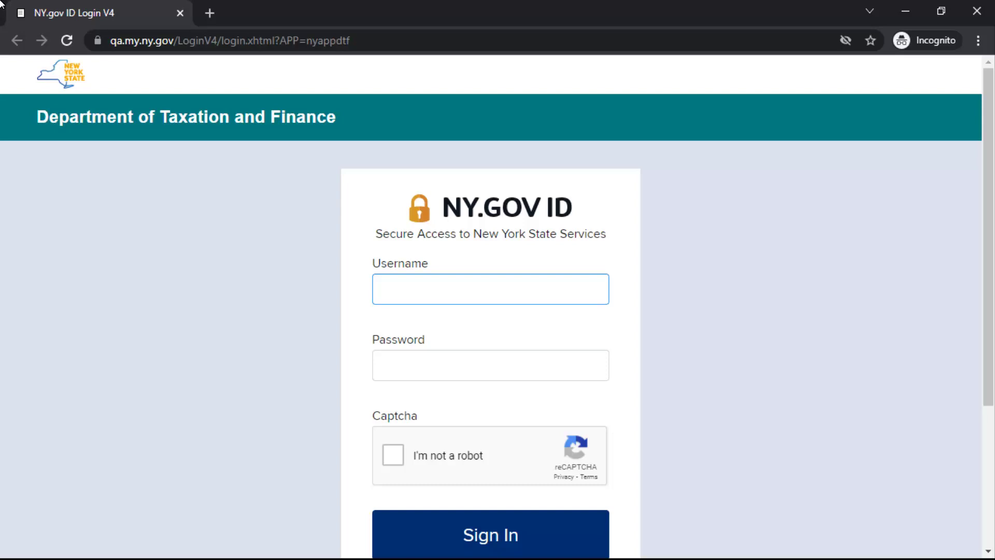
# Enter the NY.gov ID username and password on the login page.
pyautogui.click(379, 288)
pyautogui.write('jdoe8')
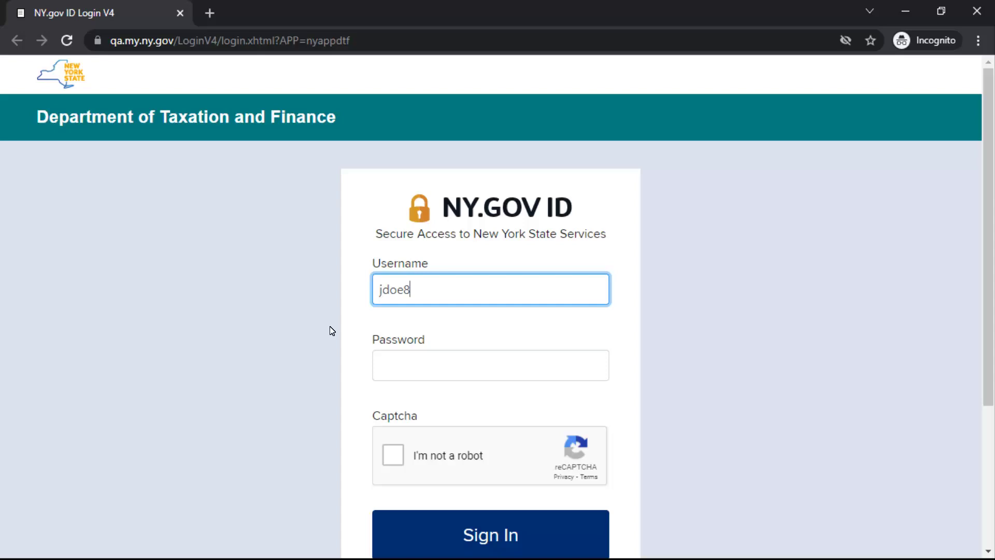
pyautogui.write('206')
pyautogui.click(381, 366)
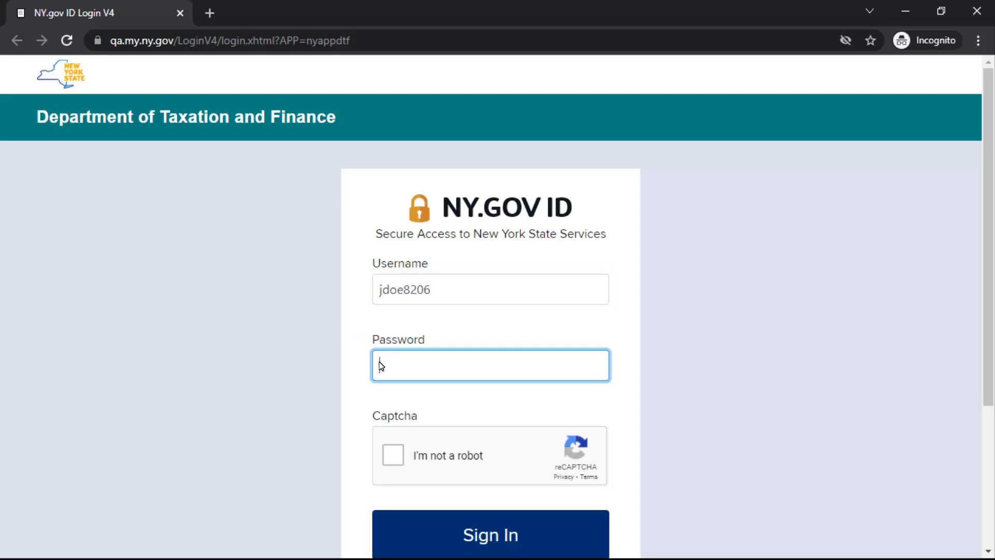
pyautogui.write('********')
pyautogui.write('*******')
# Pass the 'I'm not a robot' check by selecting the three bicycle images and verifying.
pyautogui.click(393, 455)
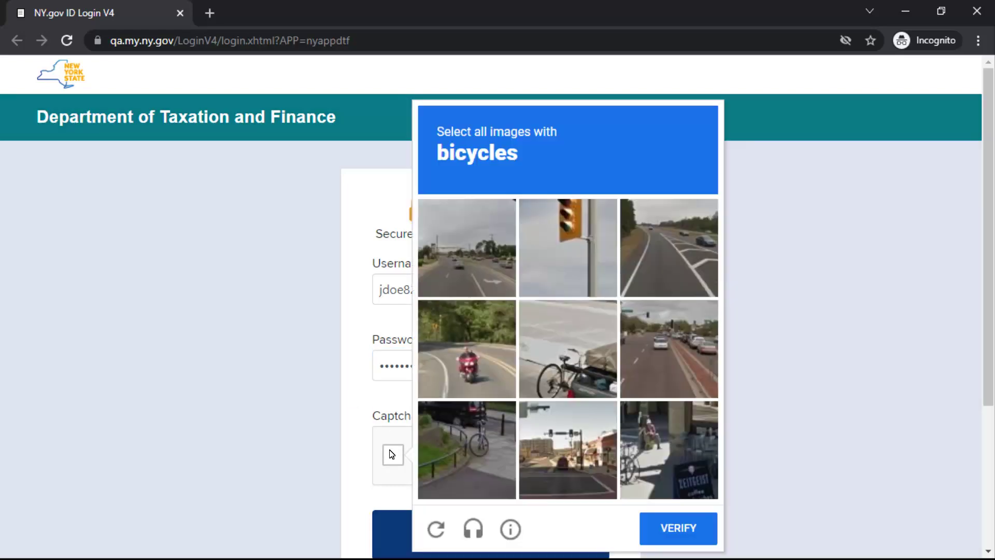
pyautogui.click(471, 449)
pyautogui.click(570, 346)
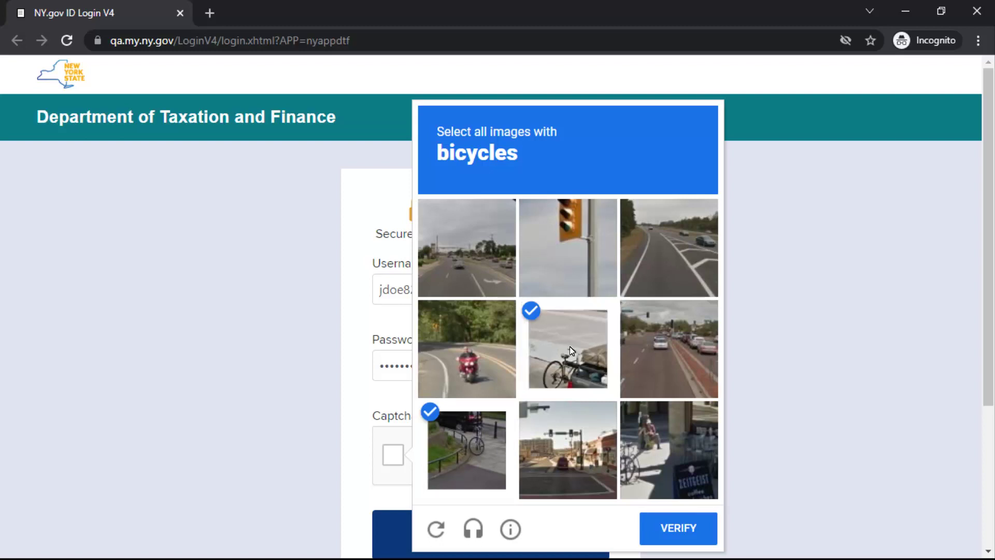
pyautogui.click(668, 443)
pyautogui.click(685, 526)
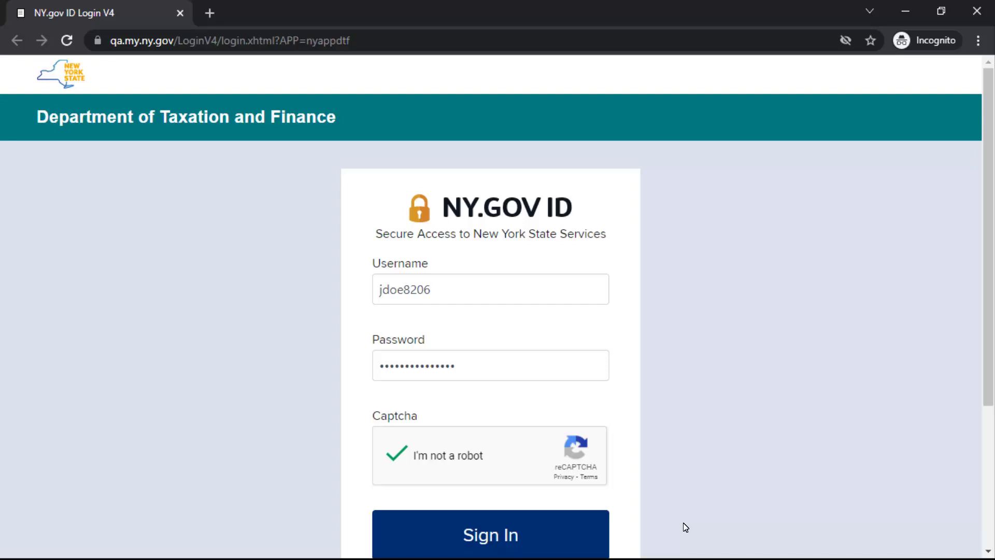
# Sign in to the account summary and browse the Services menu's sales tax category.
pyautogui.click(490, 532)
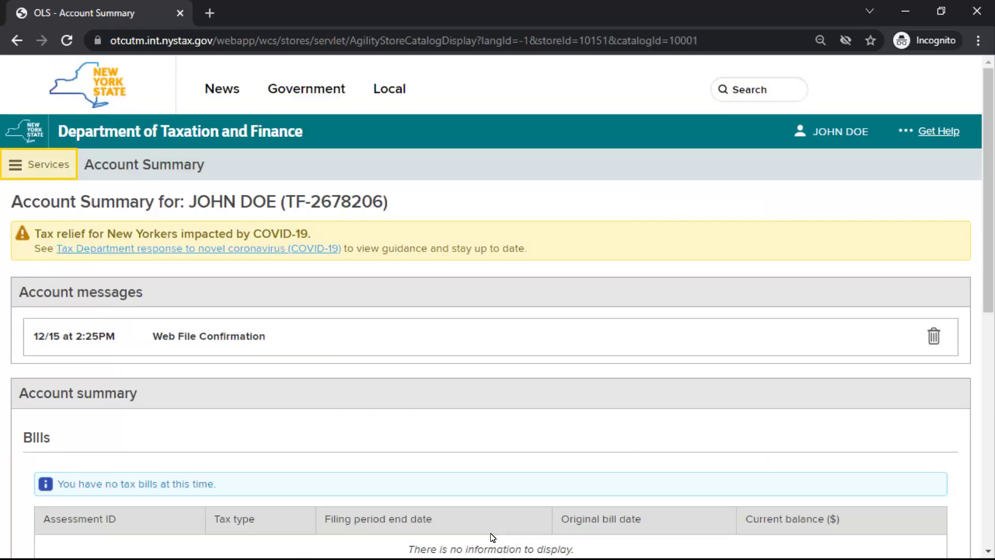
pyautogui.click(14, 164)
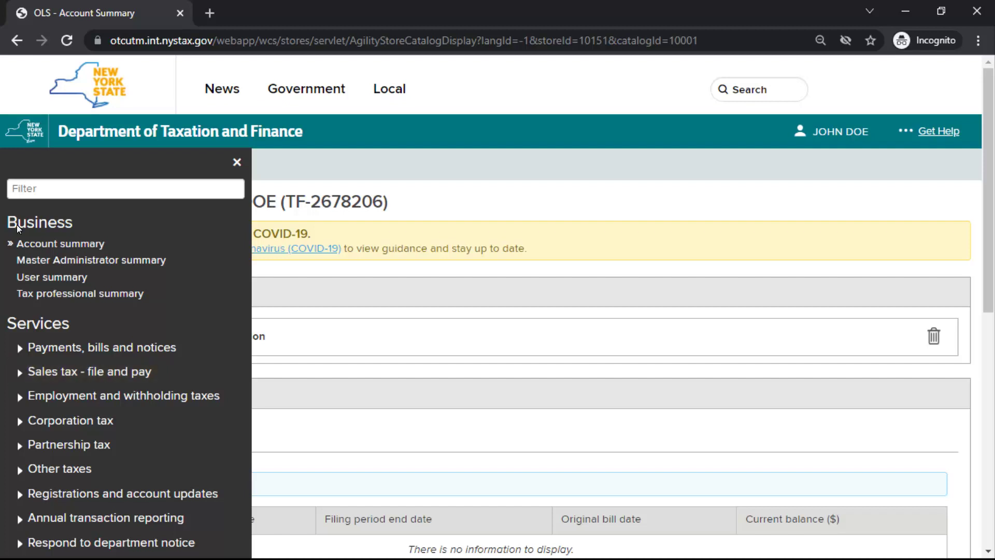
pyautogui.click(19, 374)
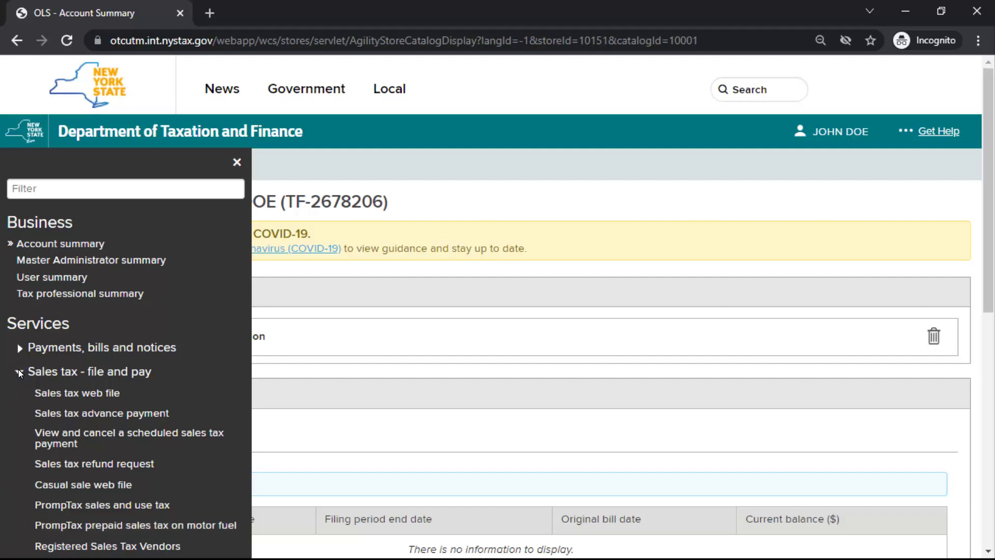
pyautogui.click(17, 370)
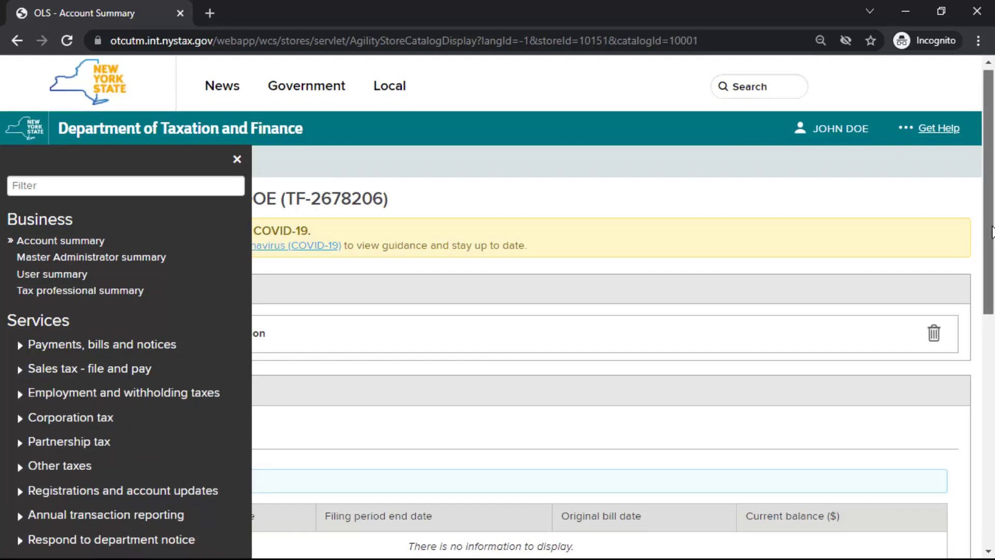
pyautogui.moveTo(991, 203); pyautogui.dragTo(992, 300)
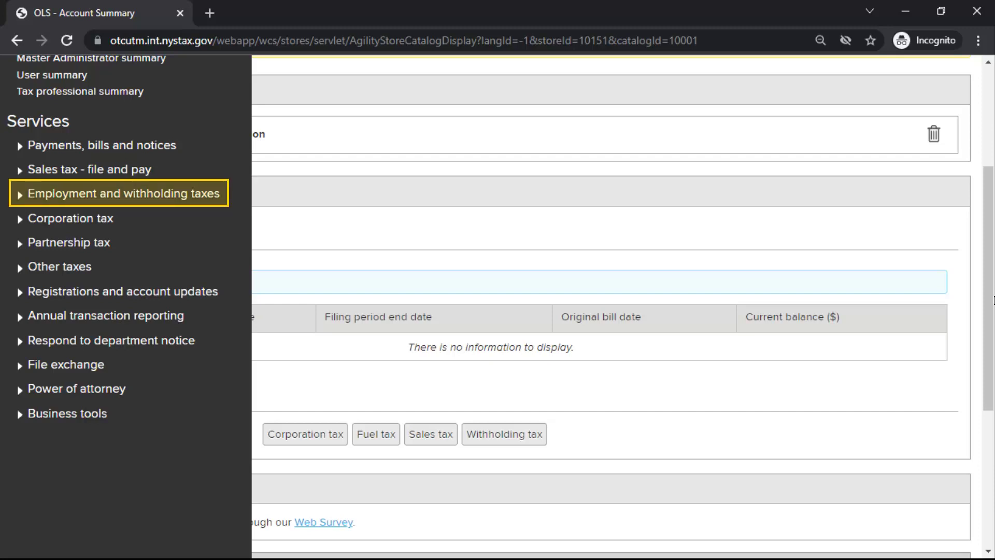
# Browse the employment/withholding and Other taxes categories, then expand 'Sales tax - file and pay'.
pyautogui.click(18, 194)
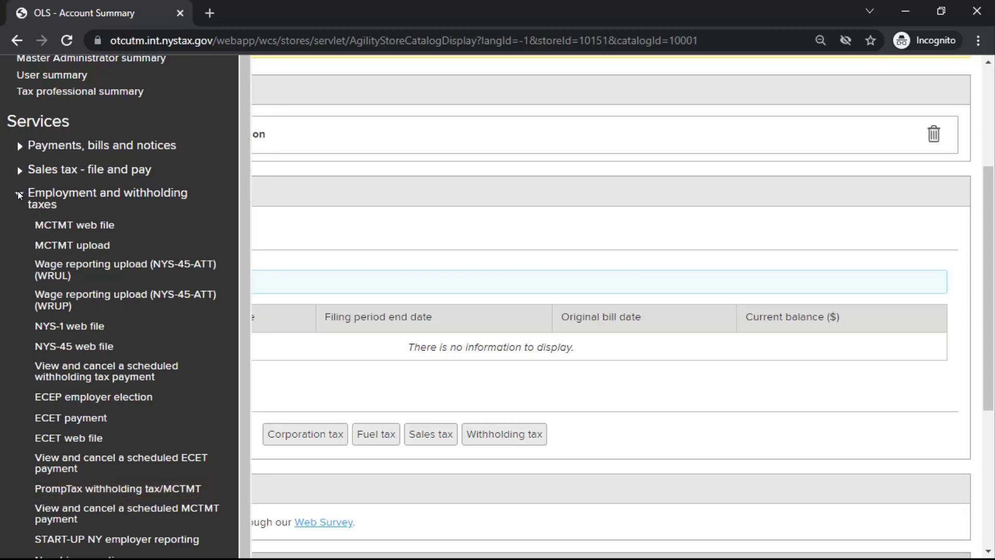
pyautogui.click(18, 191)
pyautogui.moveTo(988, 348); pyautogui.dragTo(992, 413)
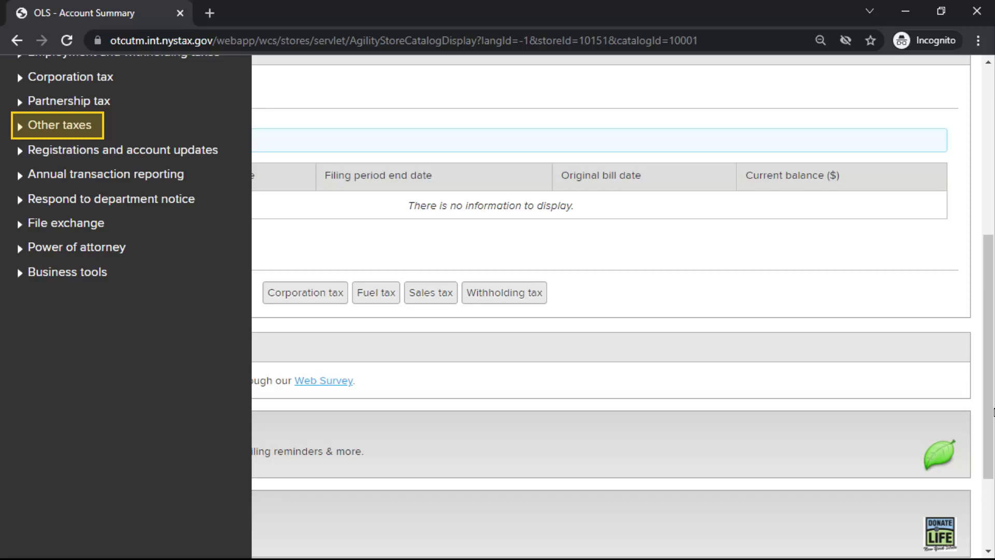
pyautogui.click(19, 125)
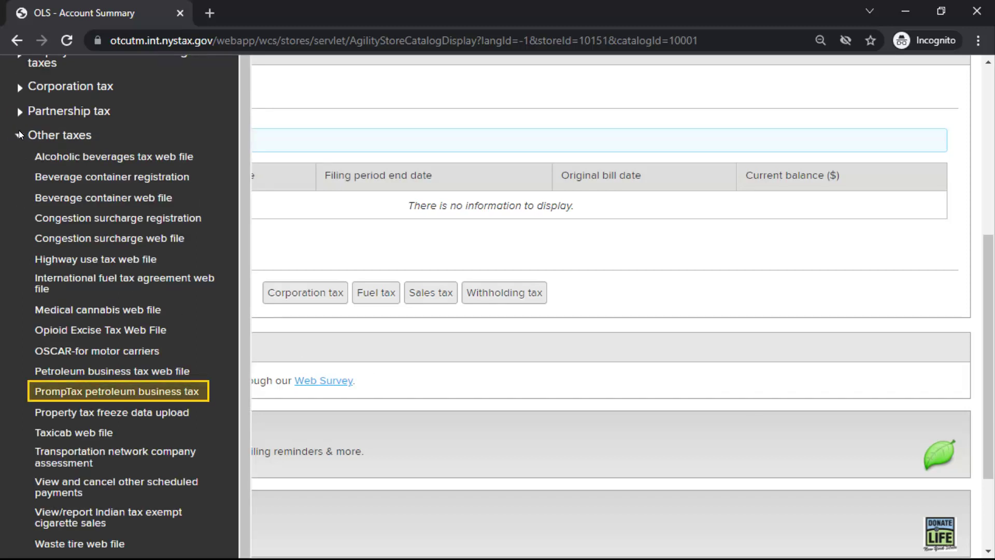
pyautogui.click(19, 130)
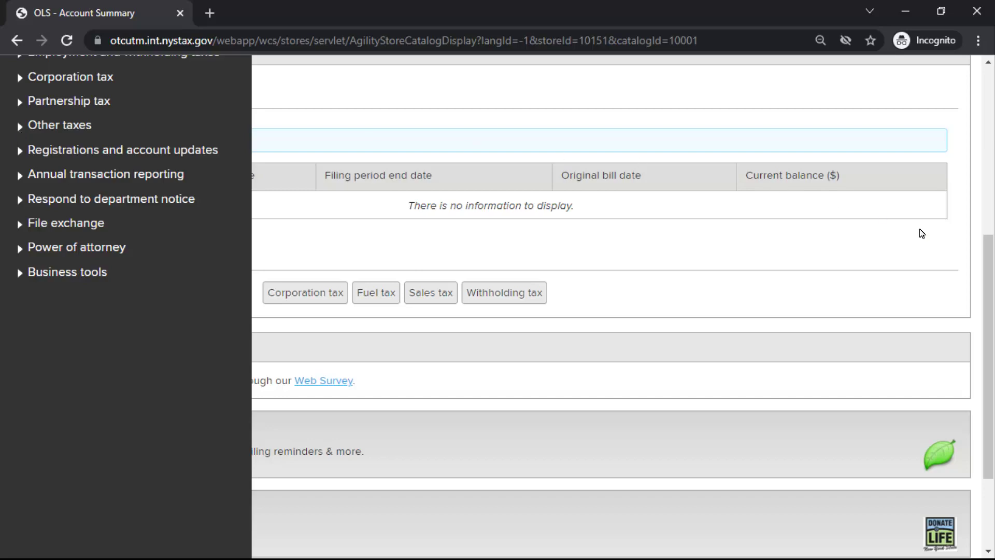
pyautogui.scroll(4, 450, 187)
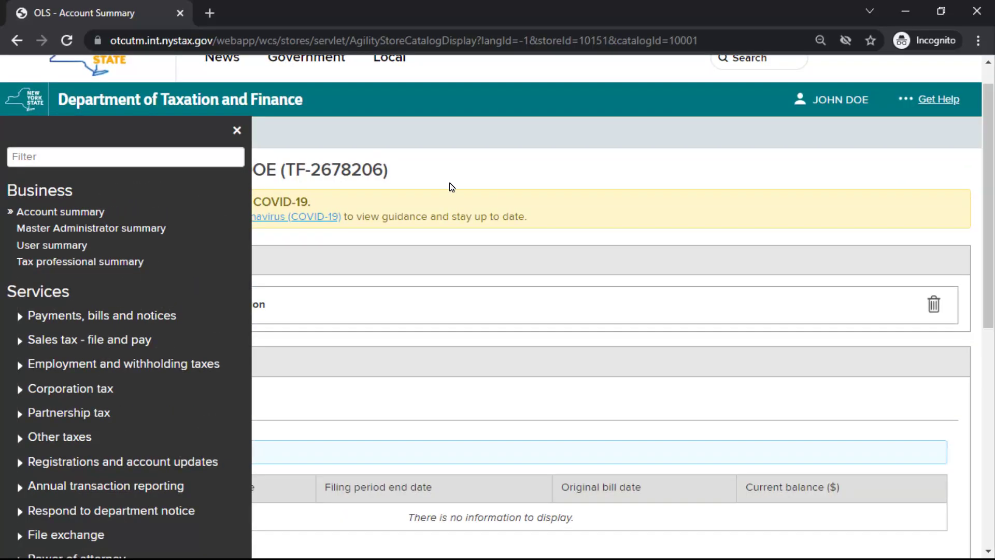
pyautogui.click(20, 340)
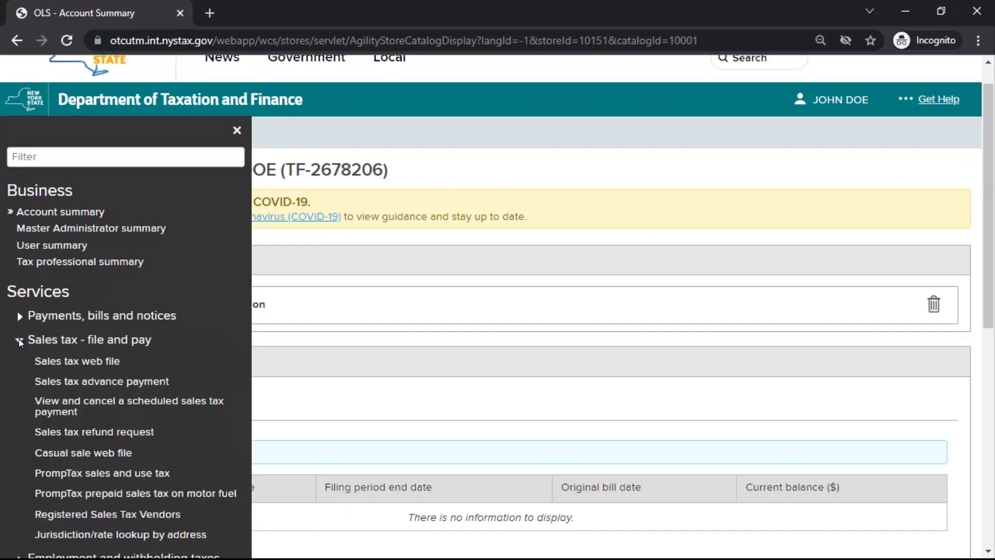
# Open the PrompTax sales and use tax enrollment and choose 'Update enrollment information' to continue.
pyautogui.click(40, 471)
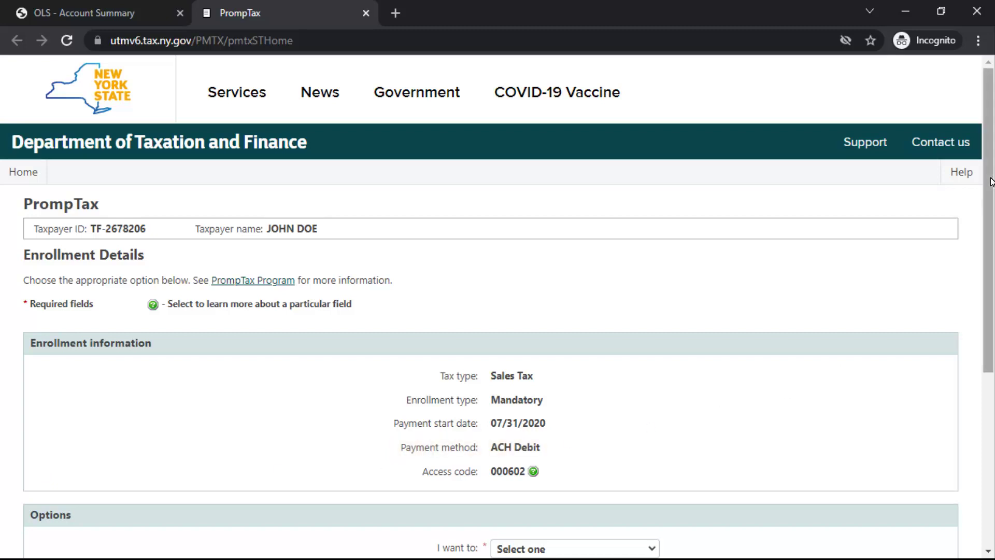
pyautogui.moveTo(991, 182)
pyautogui.mouseDown()
pyautogui.moveTo(992, 266)
pyautogui.moveTo(992, 256)
pyautogui.mouseUp()
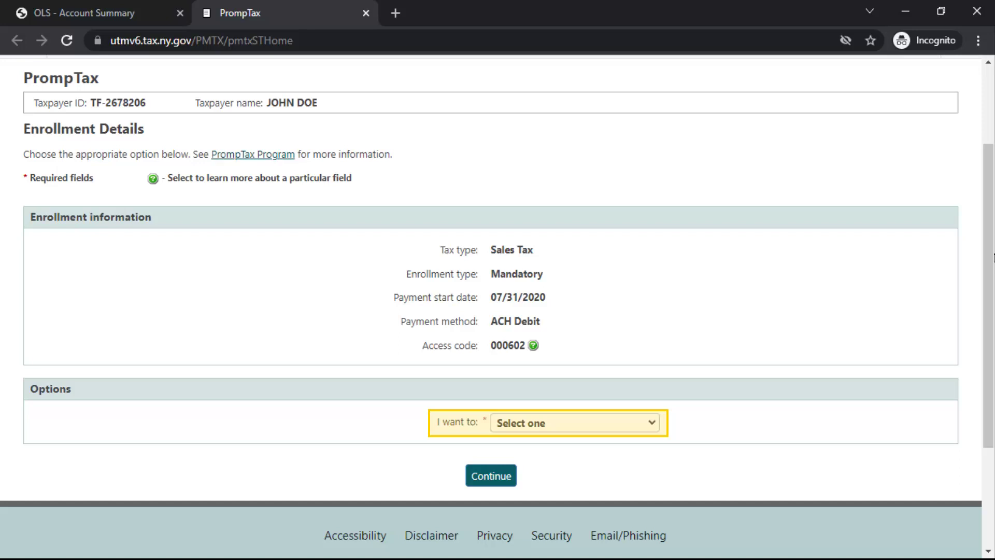
pyautogui.click(651, 424)
pyautogui.click(648, 467)
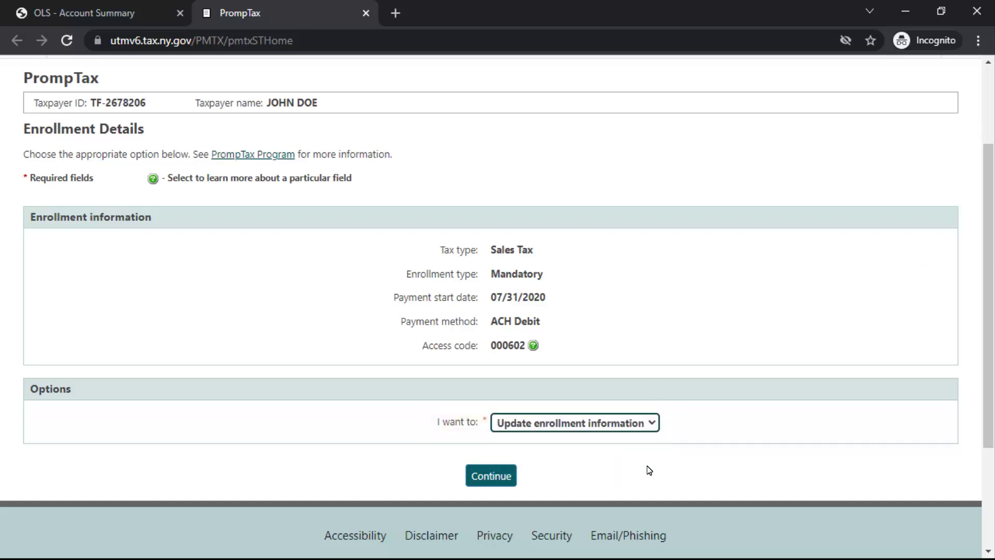
pyautogui.click(492, 474)
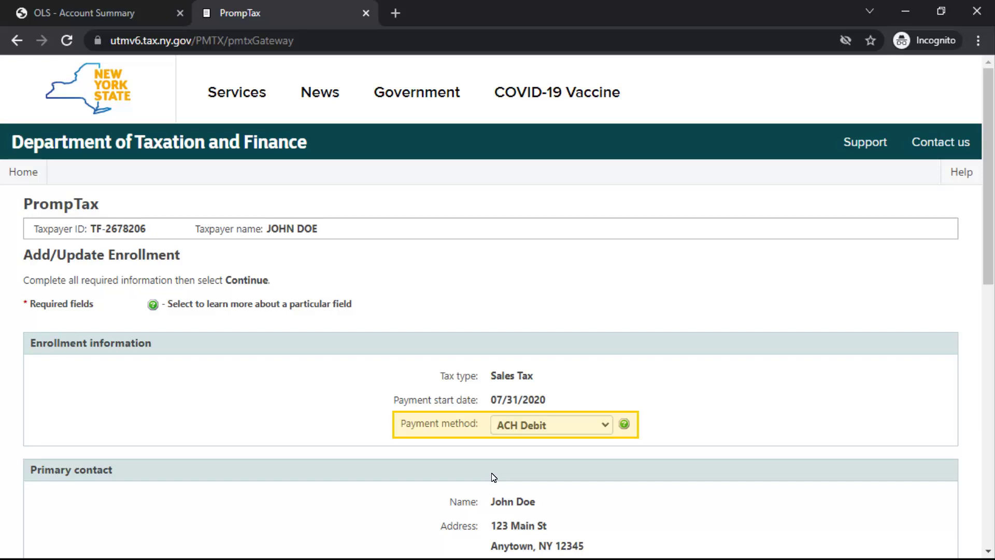
# Change the payment method from ACH Debit to ACH Credit and start editing the primary contact.
pyautogui.click(605, 426)
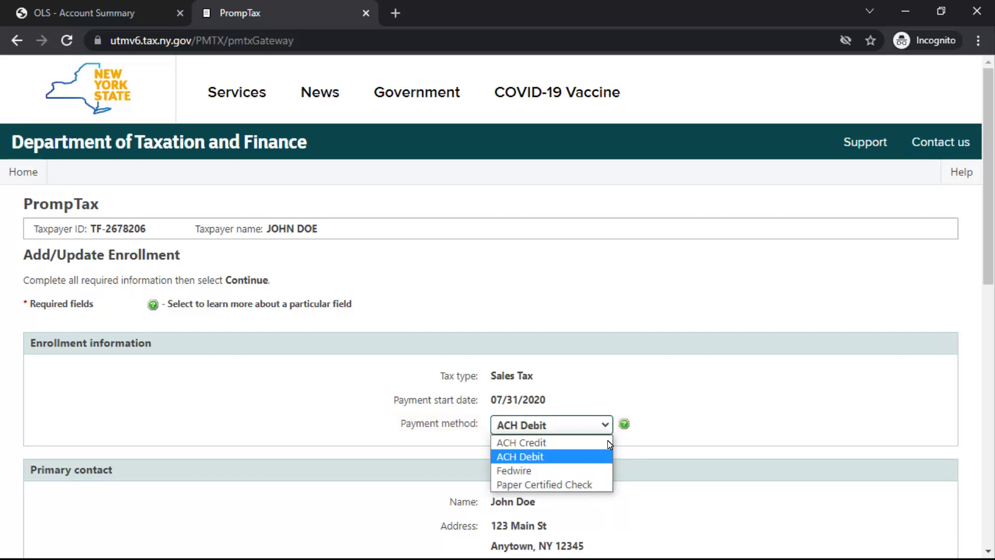
pyautogui.click(608, 442)
pyautogui.moveTo(991, 184); pyautogui.dragTo(980, 308)
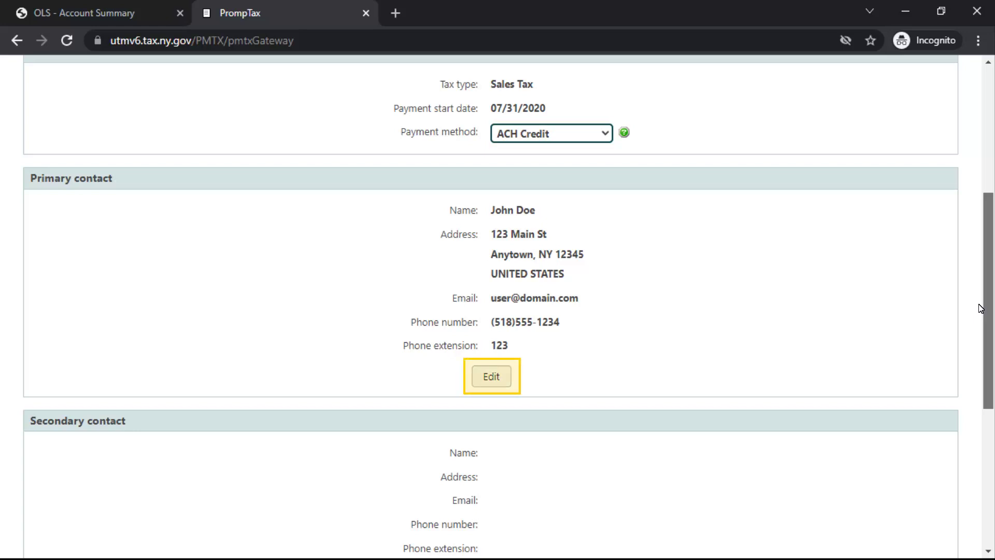
pyautogui.click(494, 376)
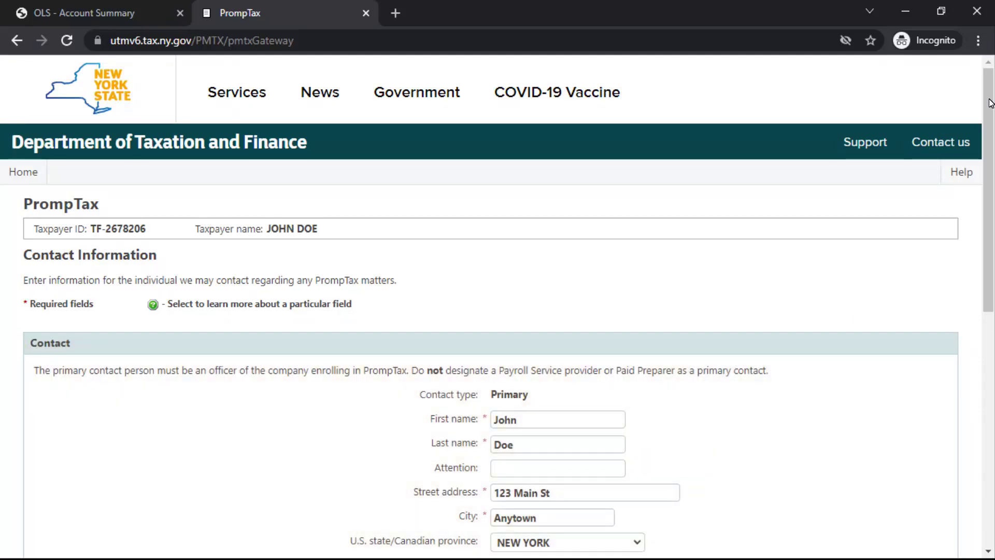
pyautogui.moveTo(993, 104)
pyautogui.mouseDown()
pyautogui.moveTo(993, 272)
pyautogui.moveTo(990, 250)
pyautogui.mouseUp()
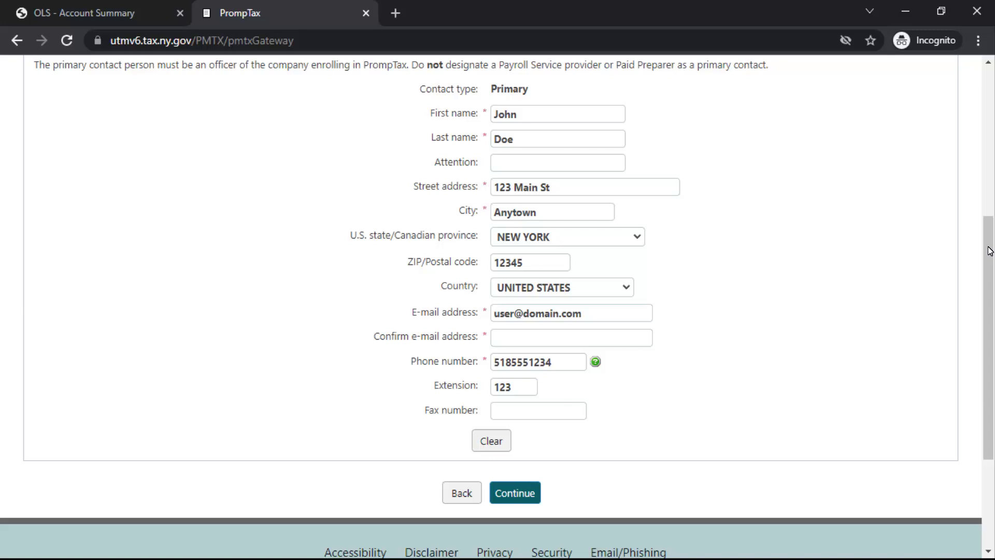
# Clear the contact details and enter the first and last name, 123 Main Ave street and Anytown city.
pyautogui.click(493, 442)
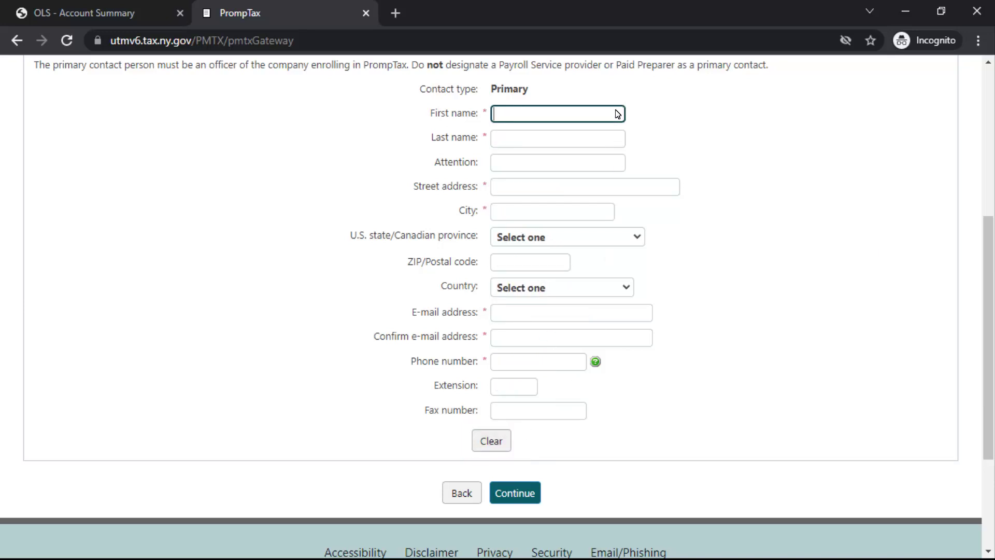
pyautogui.write('John')
pyautogui.click(616, 138)
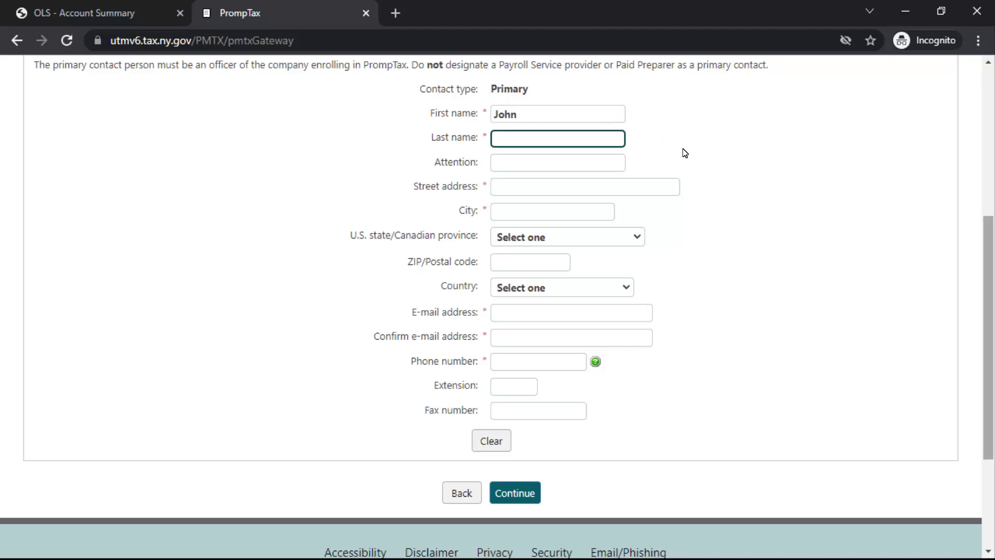
pyautogui.write('Doe')
pyautogui.click(672, 186)
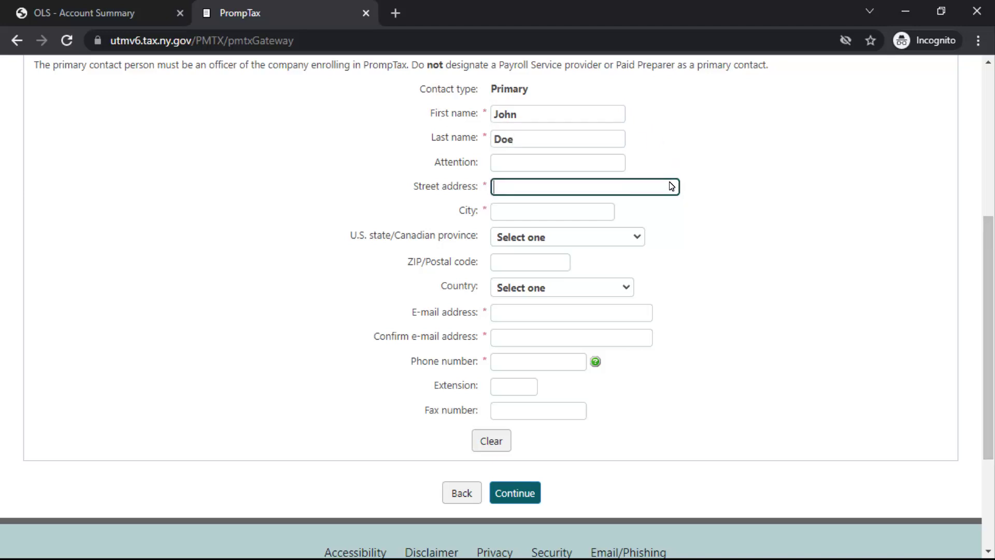
pyautogui.write('123 Main')
pyautogui.write(' Ave')
pyautogui.click(604, 209)
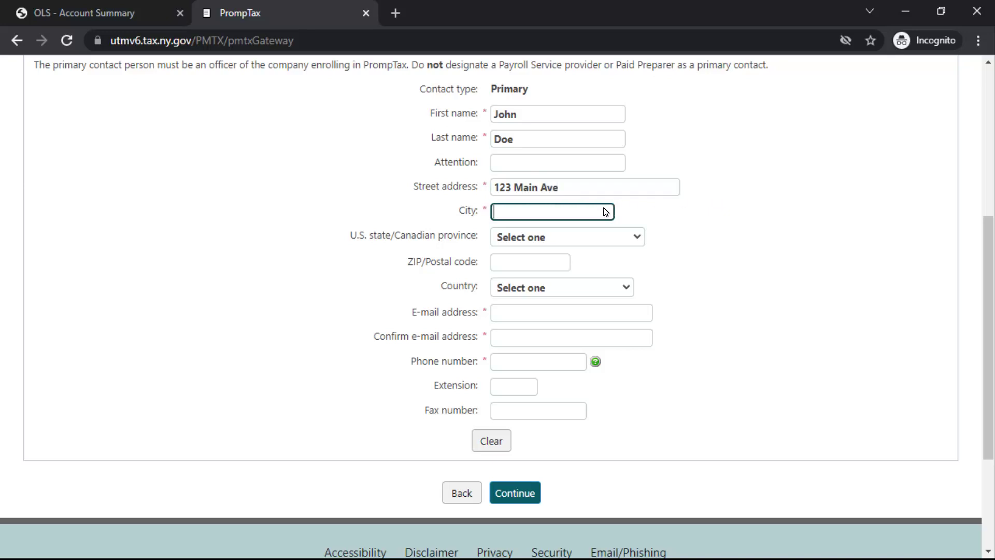
pyautogui.write('Anytown')
# Set the state to NEW YORK, ZIP code 12345 and country UNITED STATES.
pyautogui.click(637, 237)
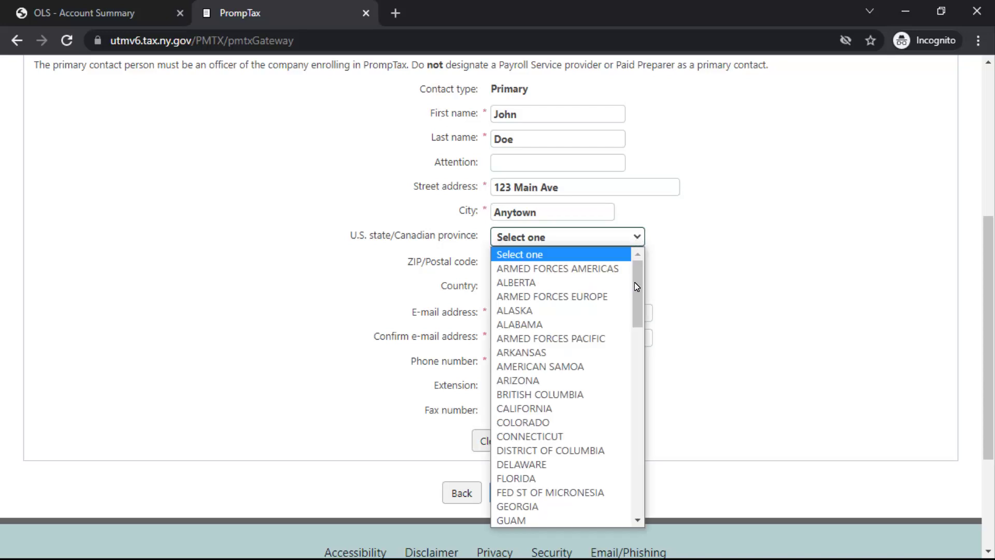
pyautogui.moveTo(635, 282); pyautogui.dragTo(649, 399)
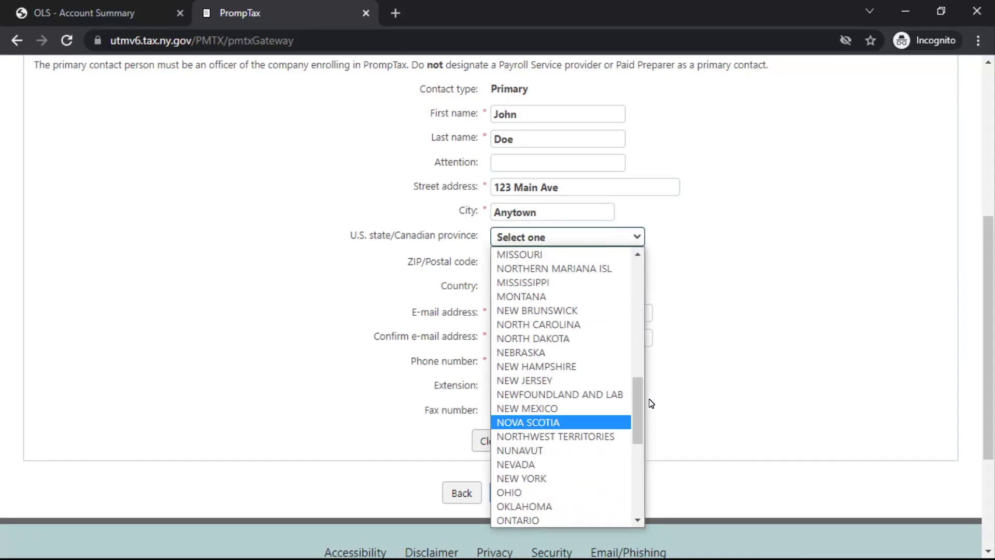
pyautogui.click(561, 477)
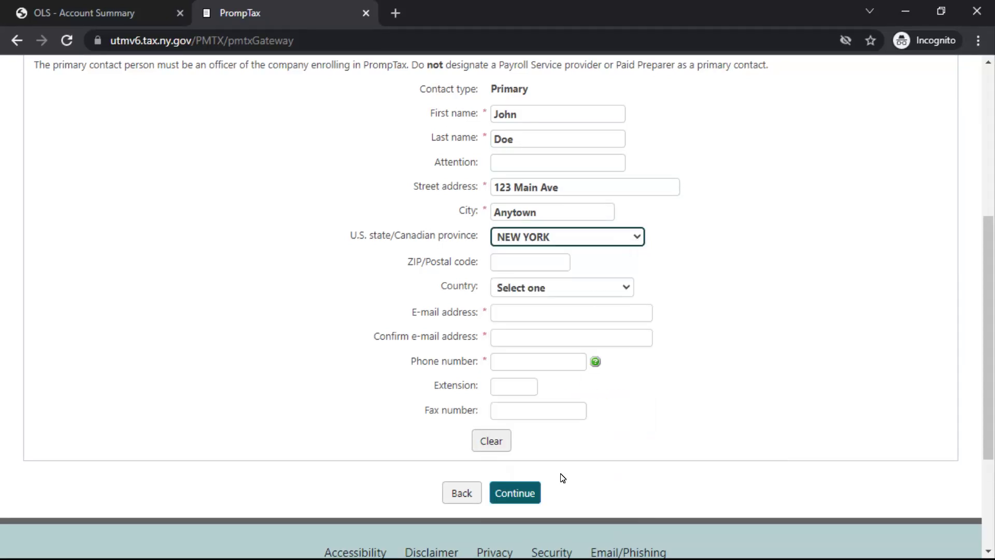
pyautogui.click(559, 264)
pyautogui.write('12345')
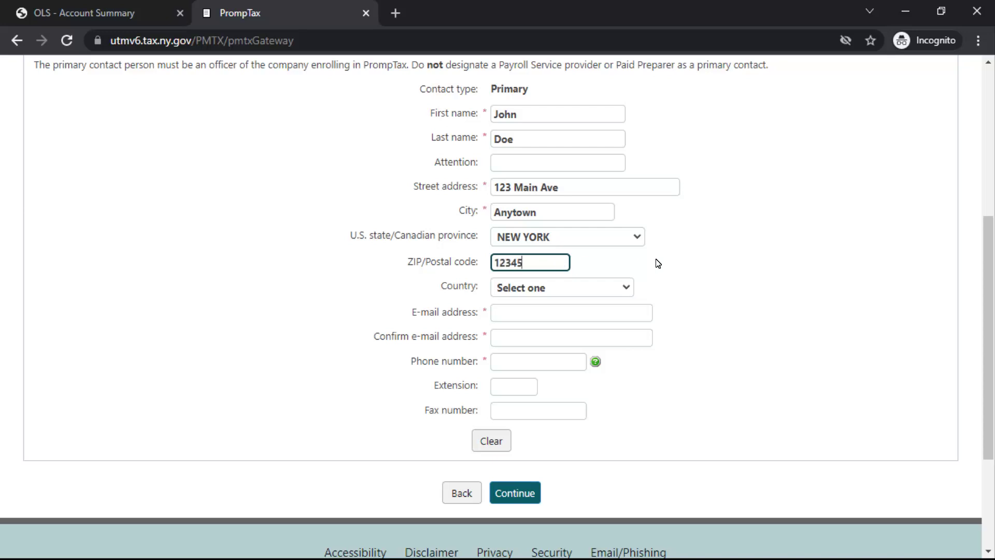
pyautogui.click(629, 288)
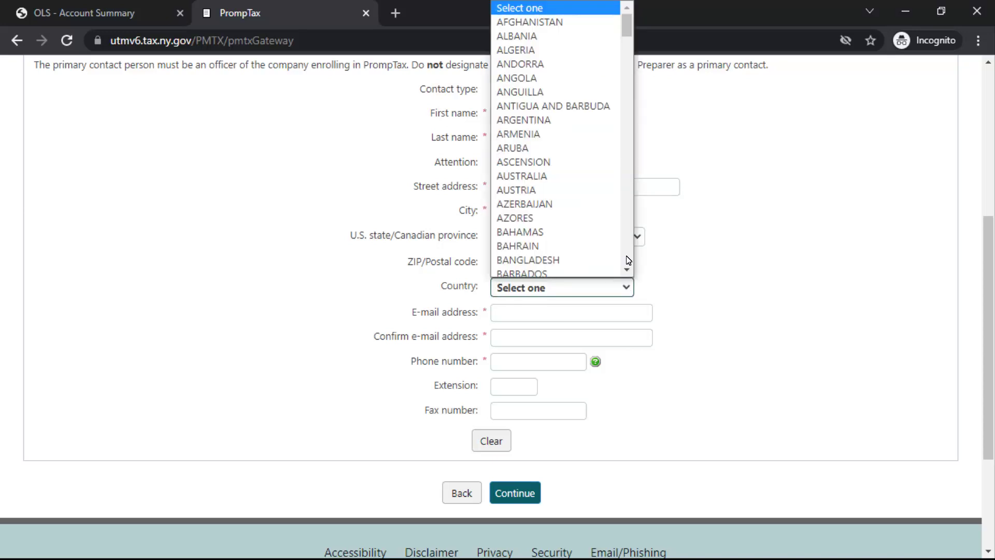
pyautogui.moveTo(628, 25); pyautogui.dragTo(627, 262)
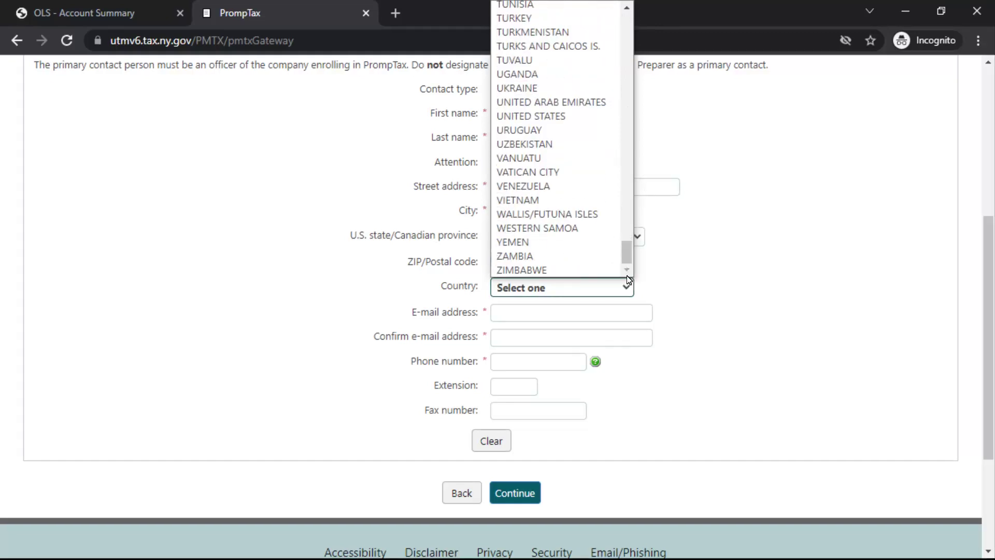
pyautogui.click(592, 115)
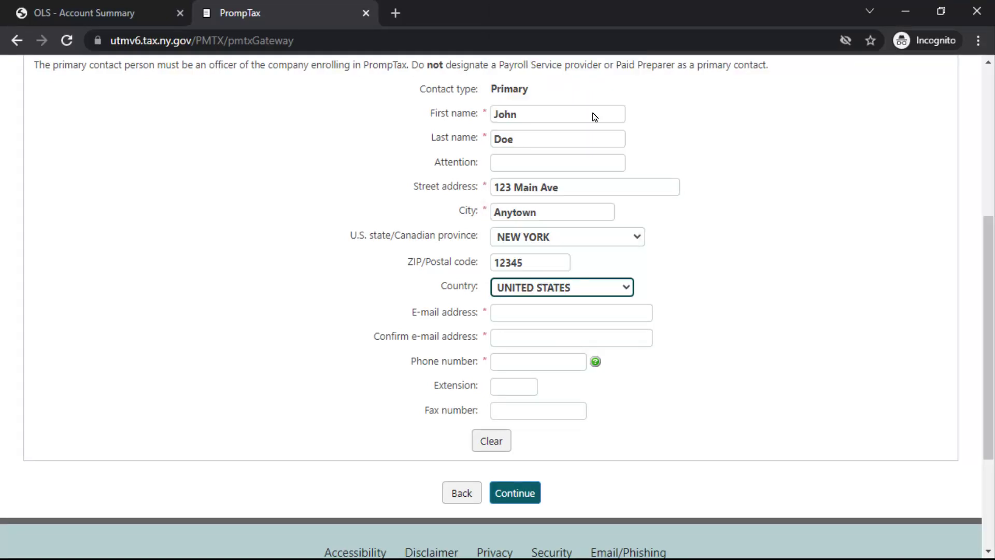
# Enter the contact's e-mail address twice and the phone number.
pyautogui.click(642, 312)
pyautogui.write('user')
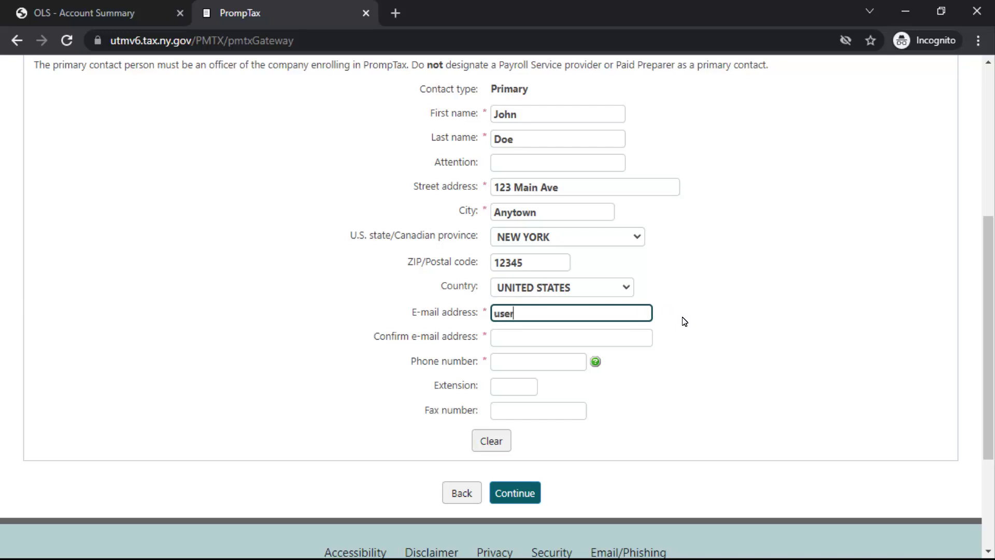
pyautogui.write('@domain.com')
pyautogui.click(642, 336)
pyautogui.write('u')
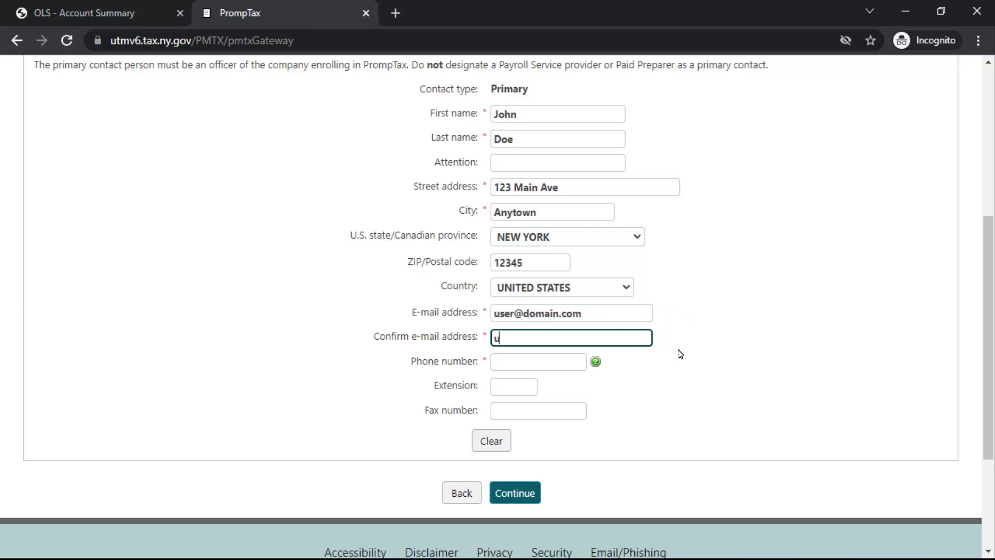
pyautogui.write('ser@domain.co')
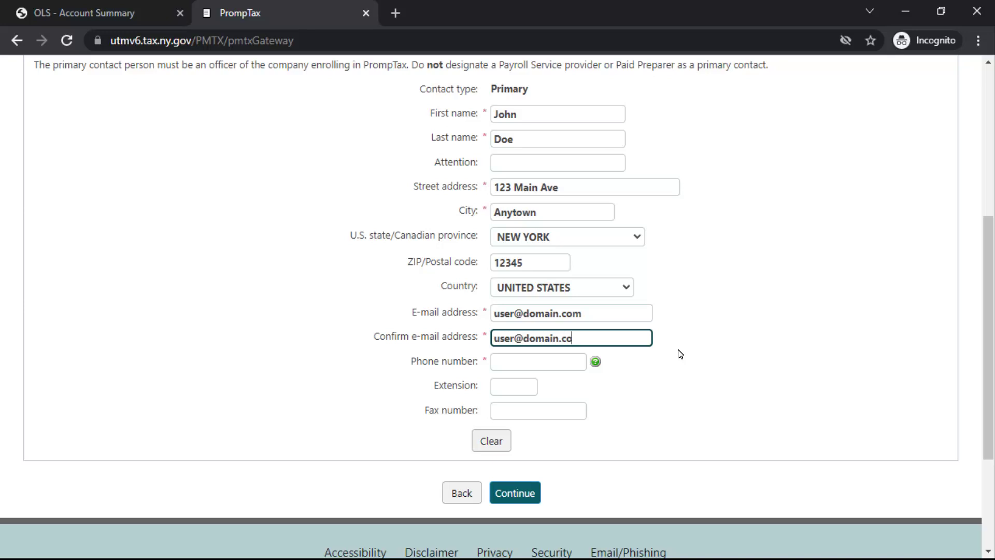
pyautogui.write('m')
pyautogui.click(578, 362)
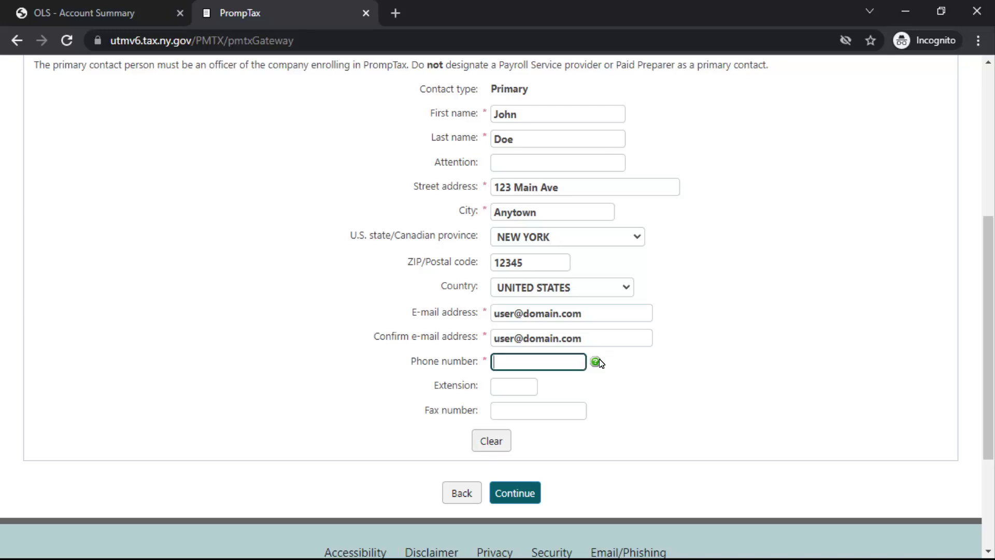
pyautogui.write('518-555-1')
pyautogui.write('234')
# Save the primary contact and continue from the enrollment summary to Review and Verify.
pyautogui.click(513, 493)
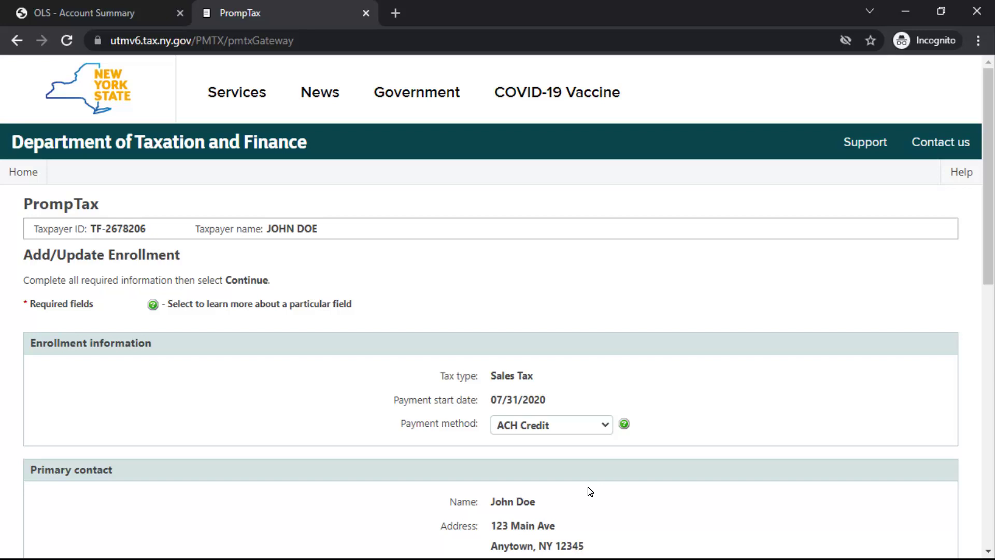
pyautogui.moveTo(988, 224); pyautogui.dragTo(994, 449)
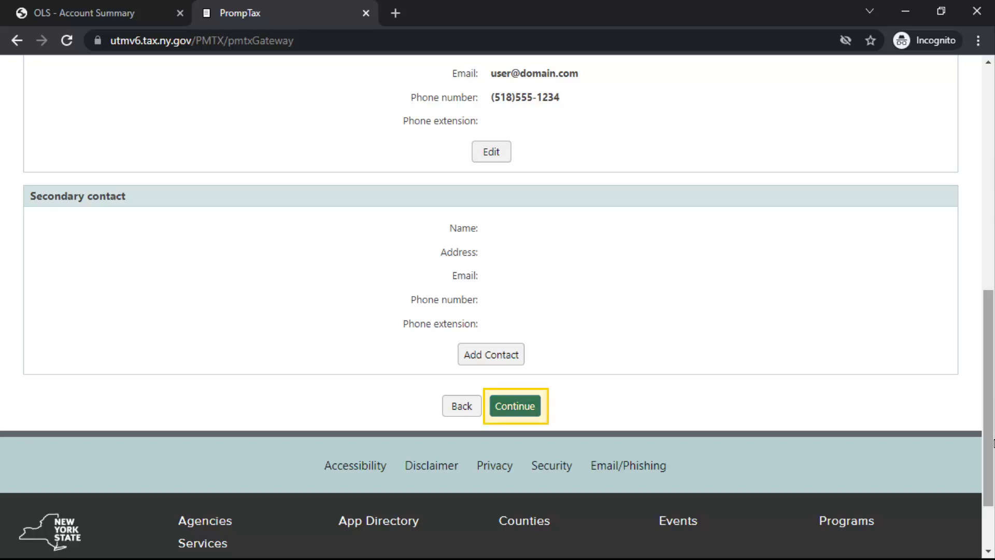
pyautogui.click(517, 402)
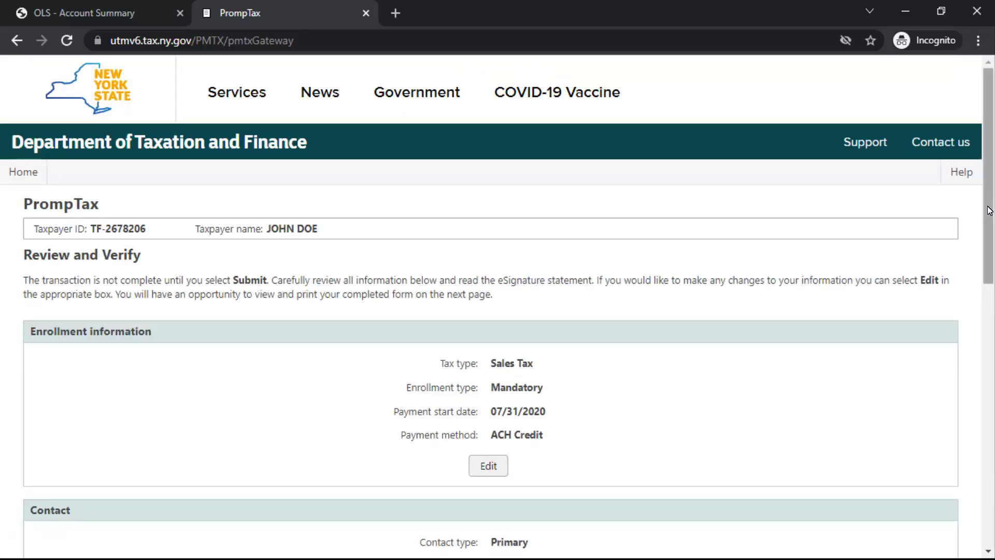
pyautogui.moveTo(988, 211); pyautogui.dragTo(976, 314)
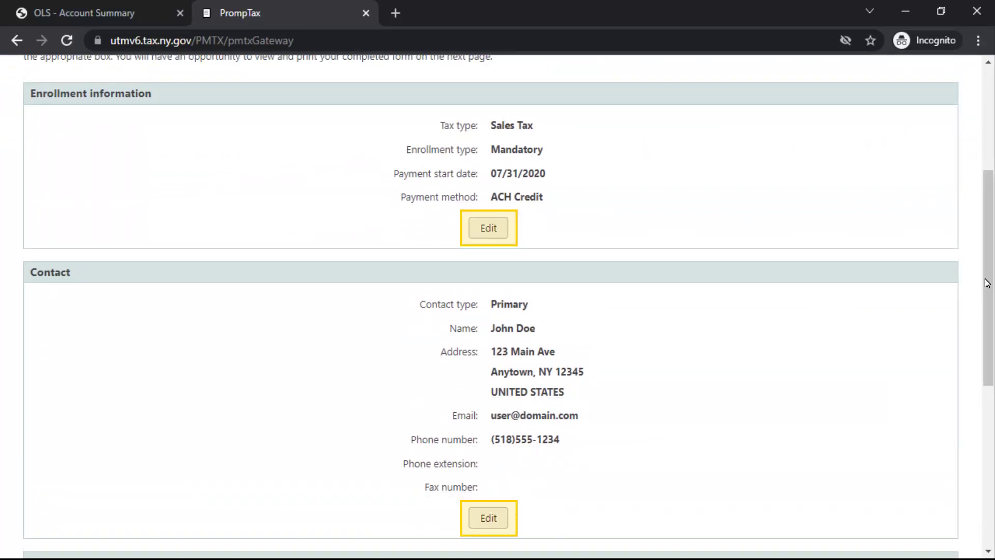
pyautogui.moveTo(988, 283); pyautogui.dragTo(982, 392)
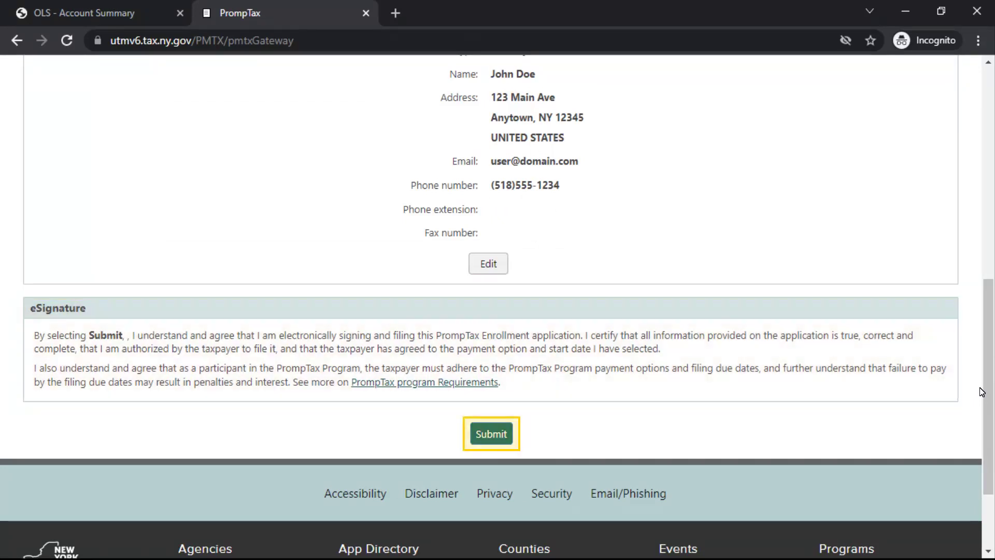
pyautogui.click(490, 433)
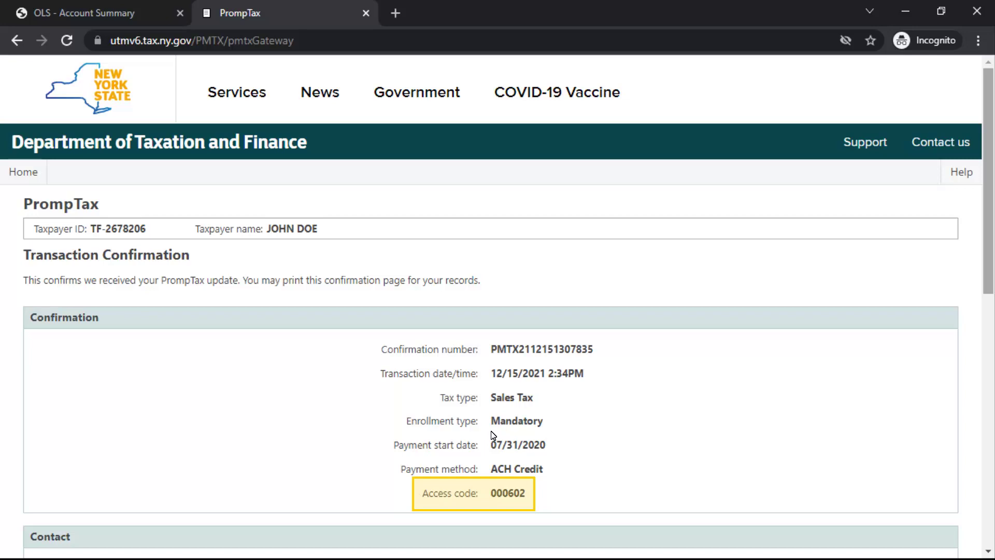
pyautogui.moveTo(990, 175); pyautogui.dragTo(991, 359)
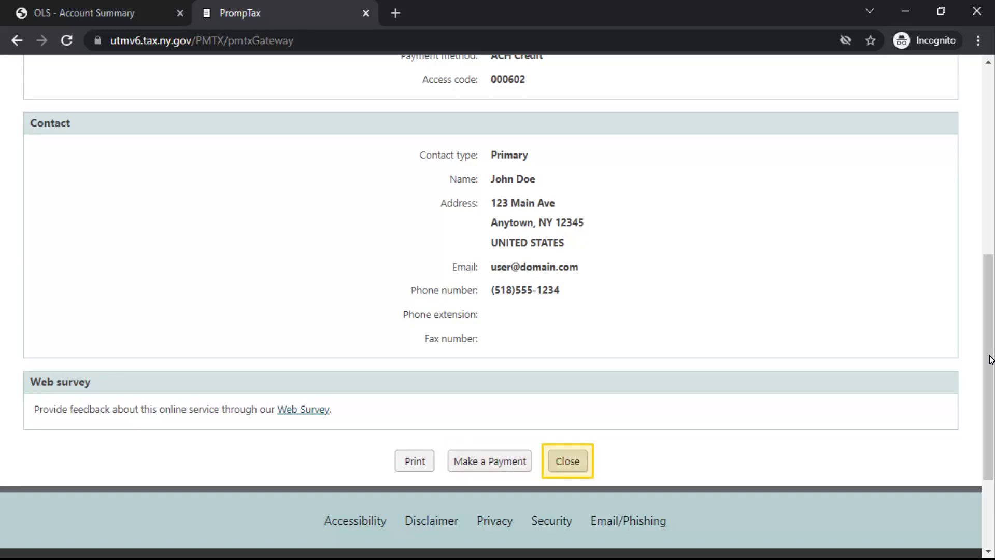
pyautogui.click(568, 463)
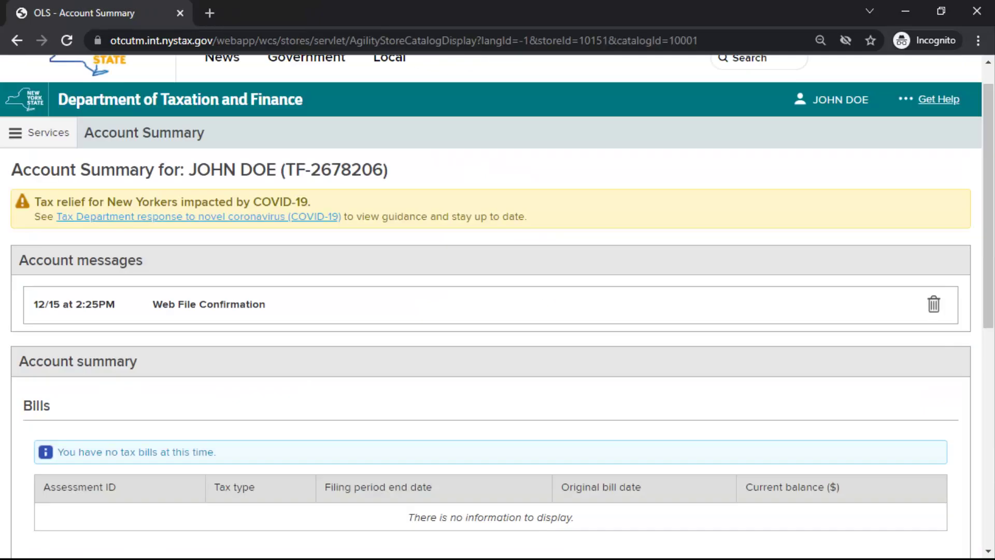